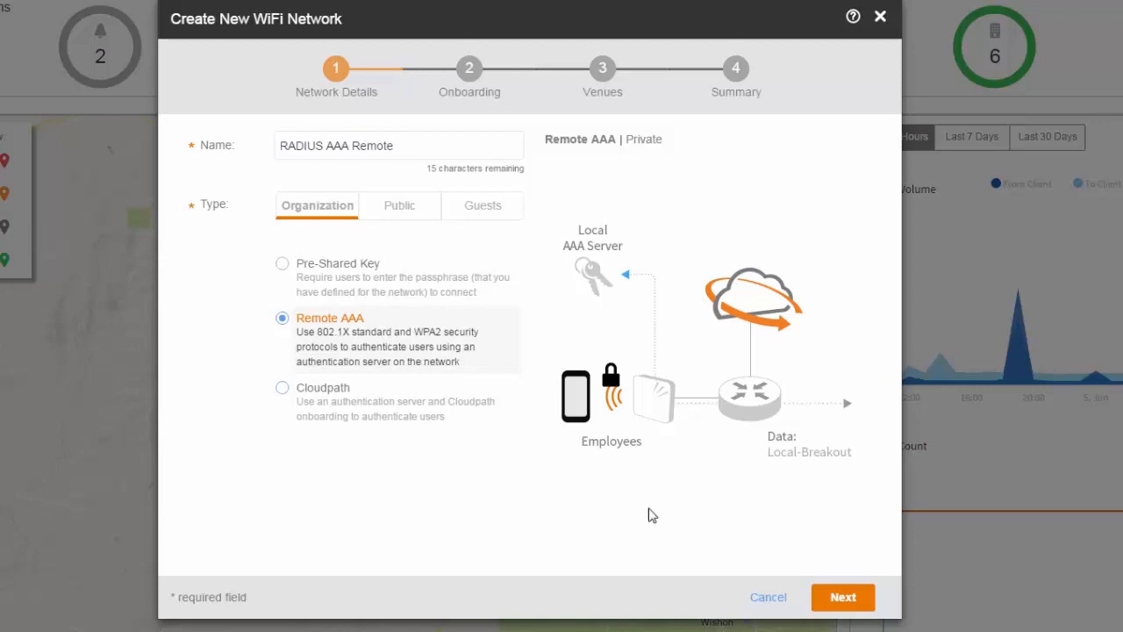
Make 'RADIUS AAA Remote' an Organization Remote AAA network and advance to the onboarding step.
click(843, 598)
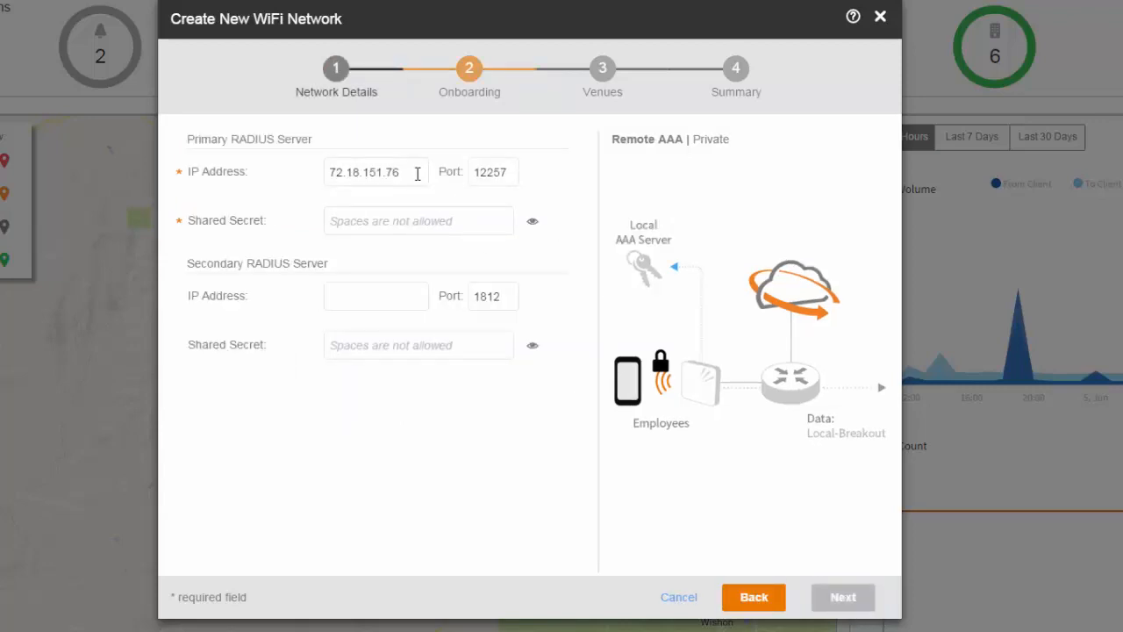
Set the primary RADIUS server to 52.90.255.122 on port 1812.
click(412, 181)
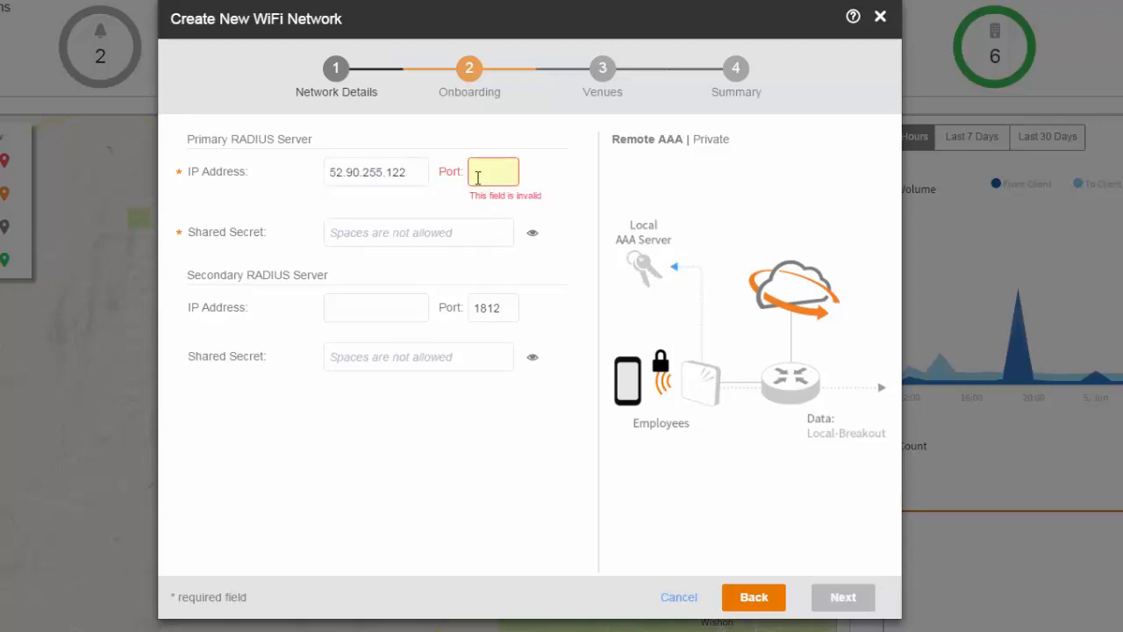
click(478, 176)
click(532, 252)
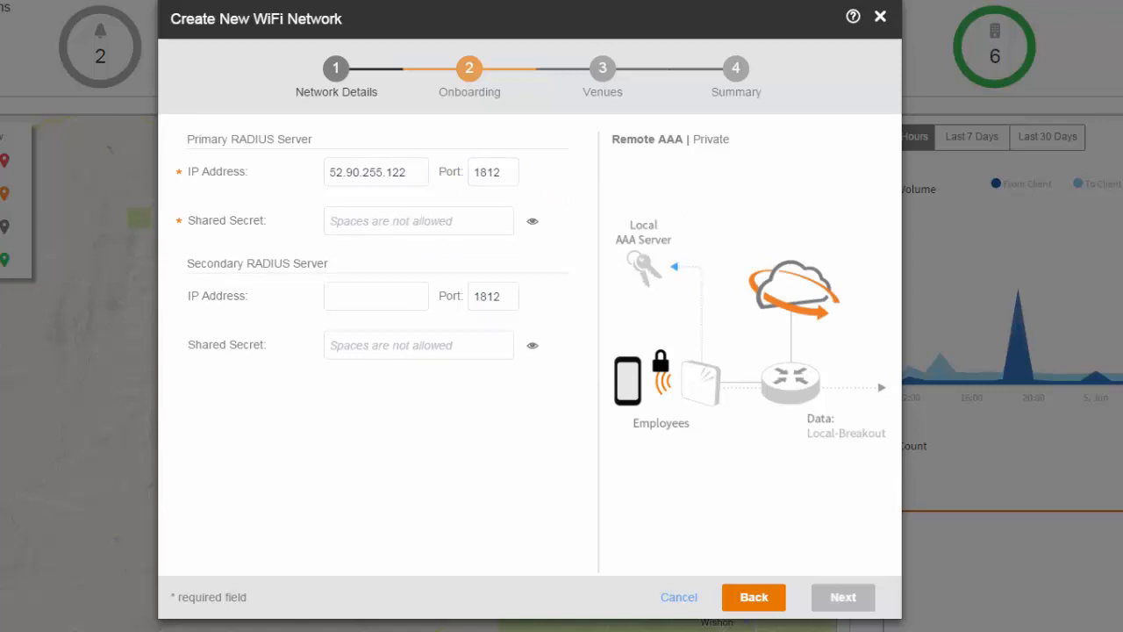
Enter the primary server's shared secret, check it, hide it again, and continue to venues.
click(297, 216)
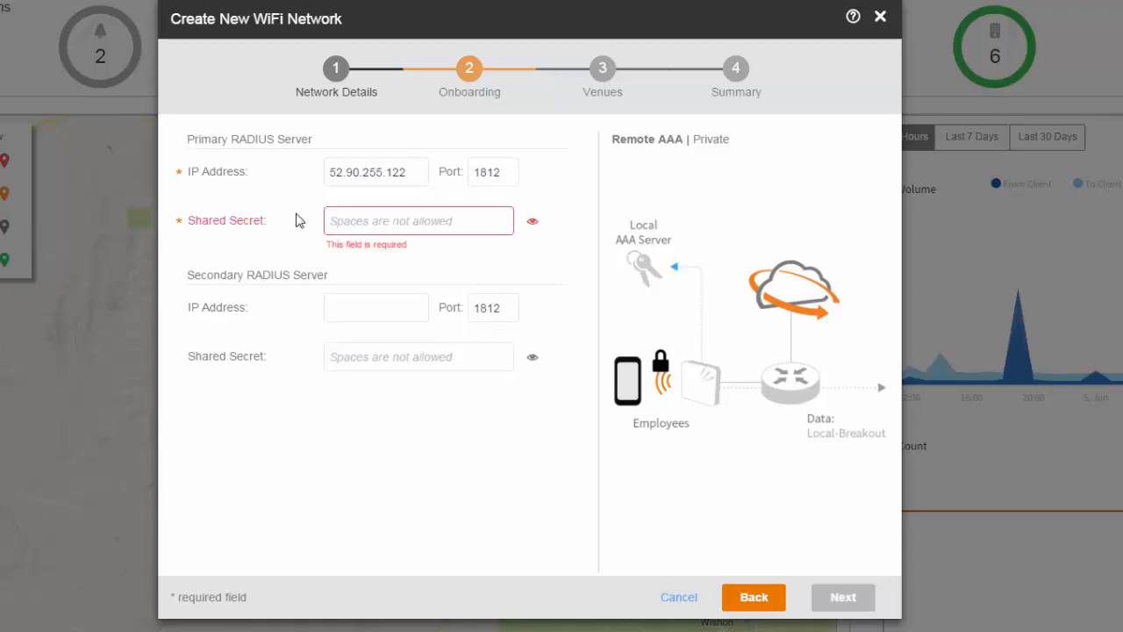
click(346, 221)
text(********)
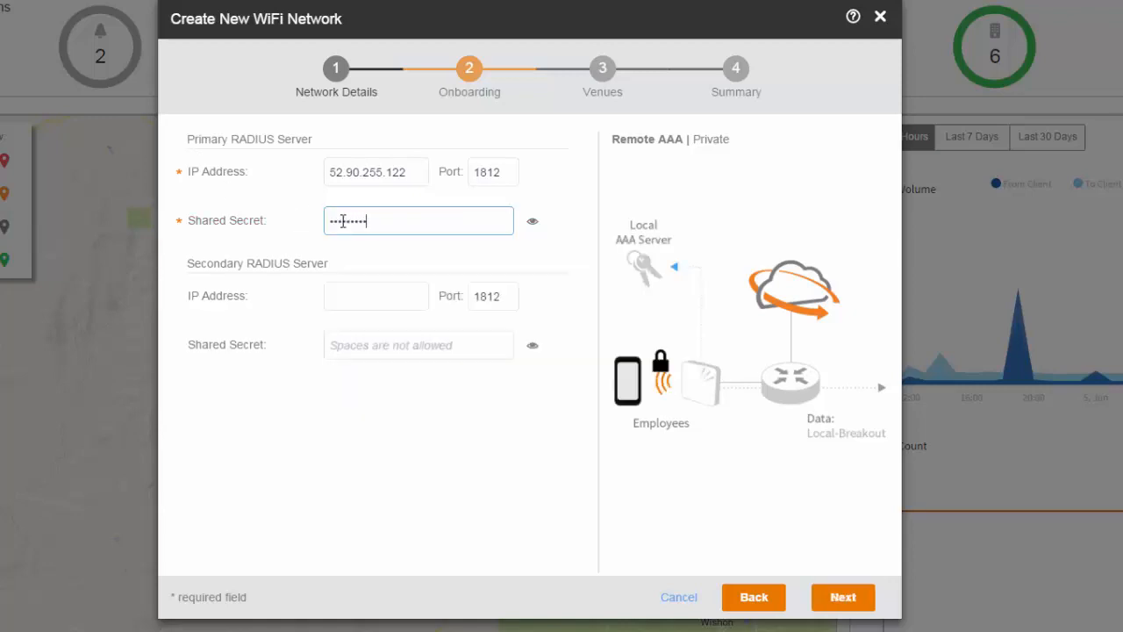
text(***)
click(511, 243)
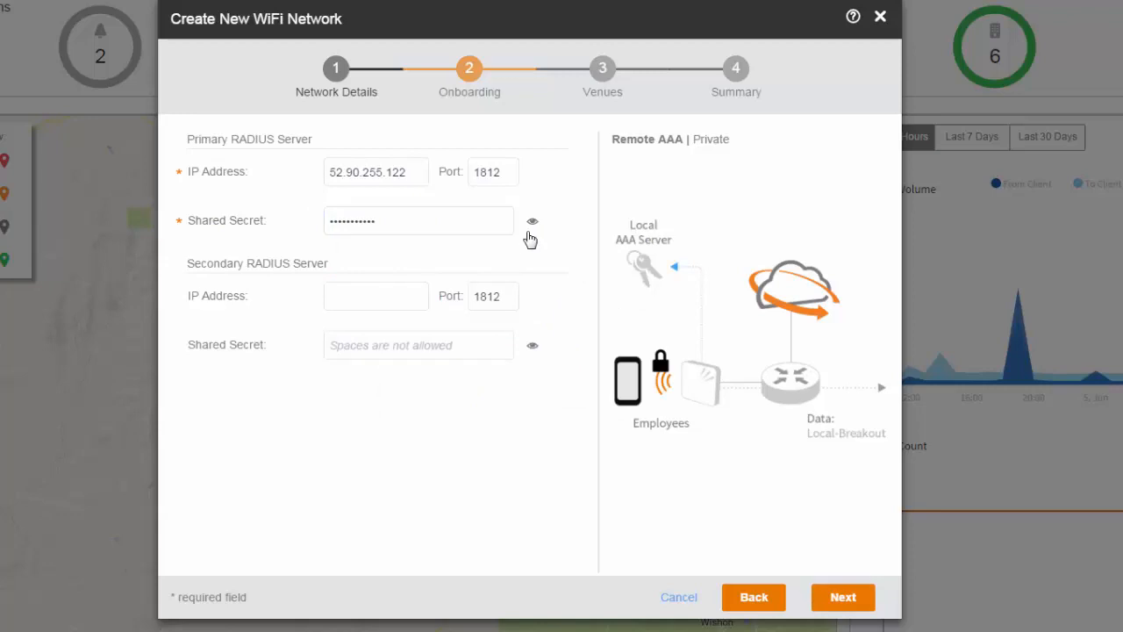
click(534, 228)
click(534, 228)
click(856, 604)
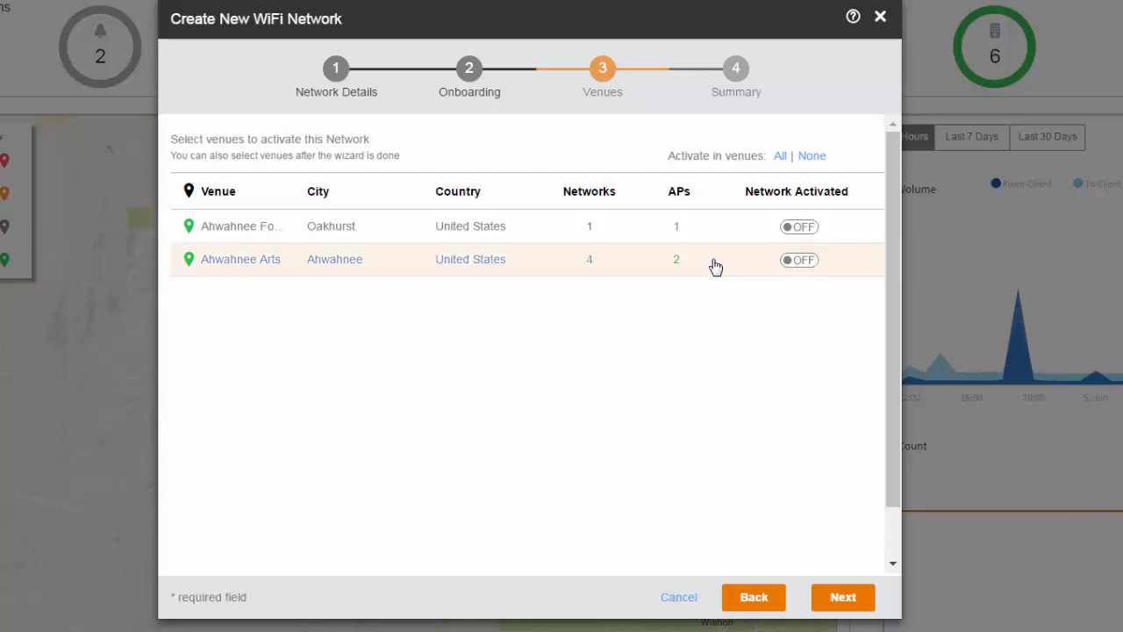
Activate the network at the Ahwahnee Arts venue and move to the Network Summary.
click(798, 261)
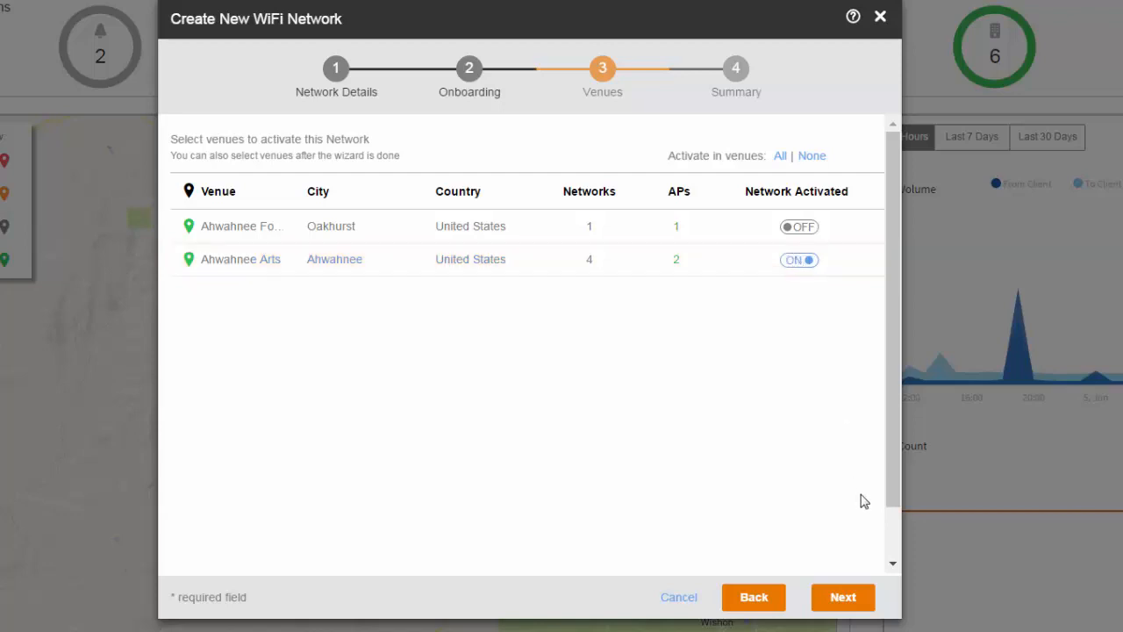
click(842, 596)
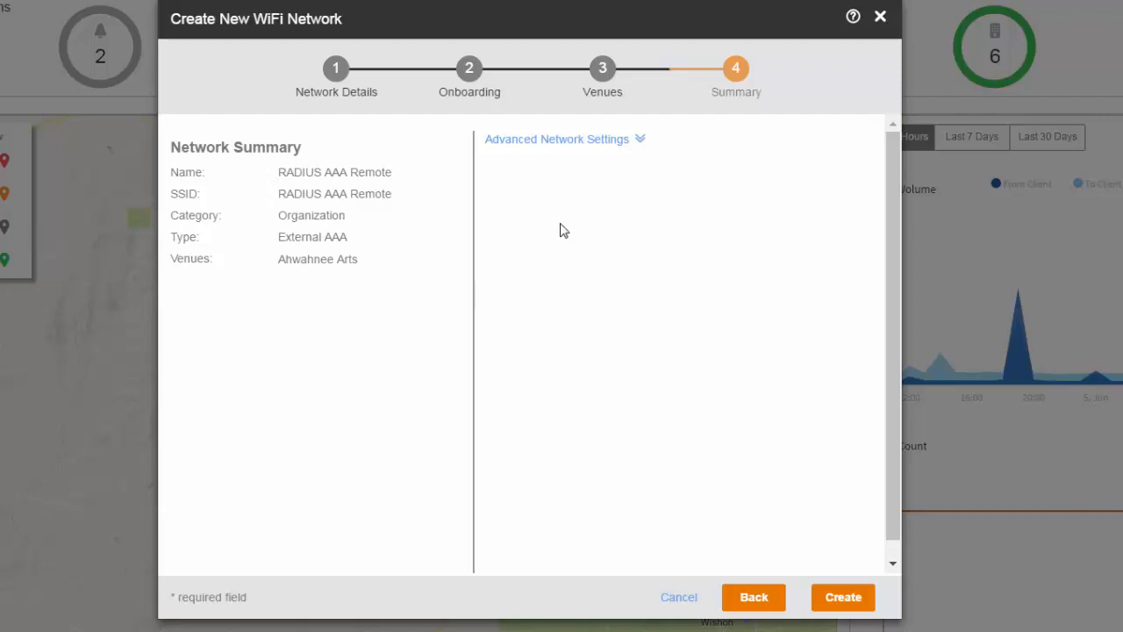
Review advanced settings (VLAN 1, unlimited rate limit, 100 clients per radio) and create the network.
click(634, 142)
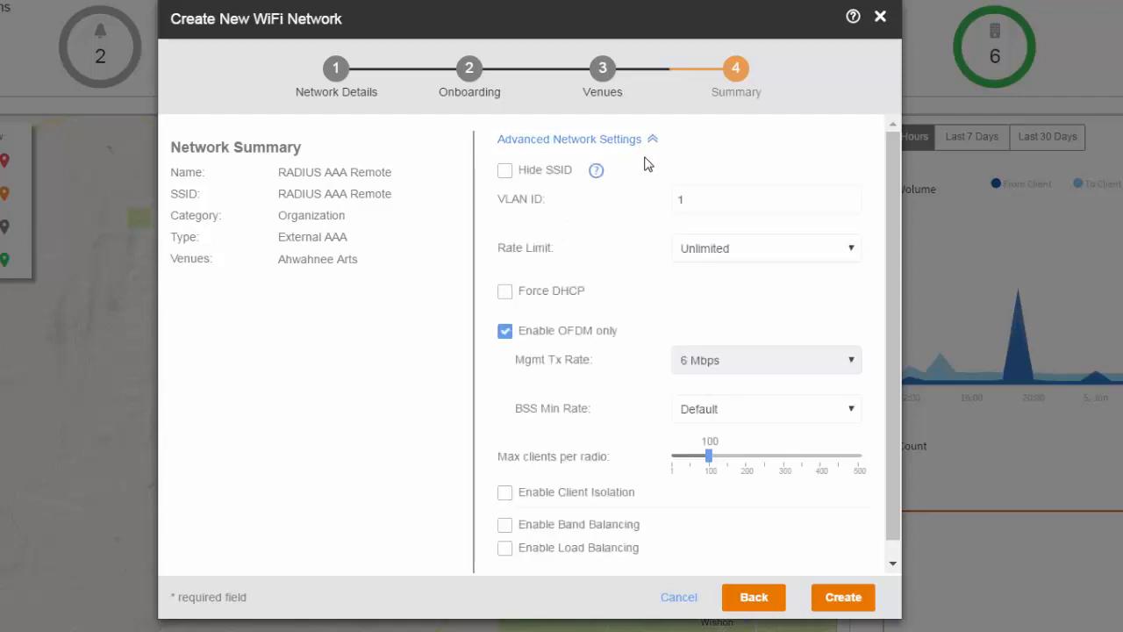
click(839, 598)
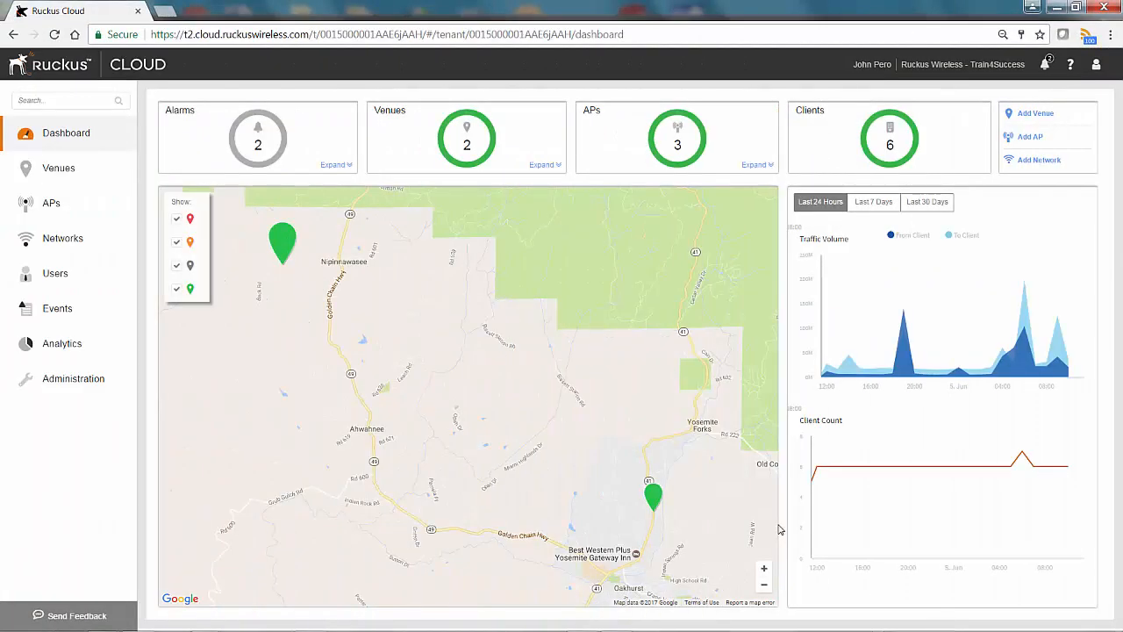
Open RADIUS AAA Remote from the Networks list and start editing its settings.
click(50, 241)
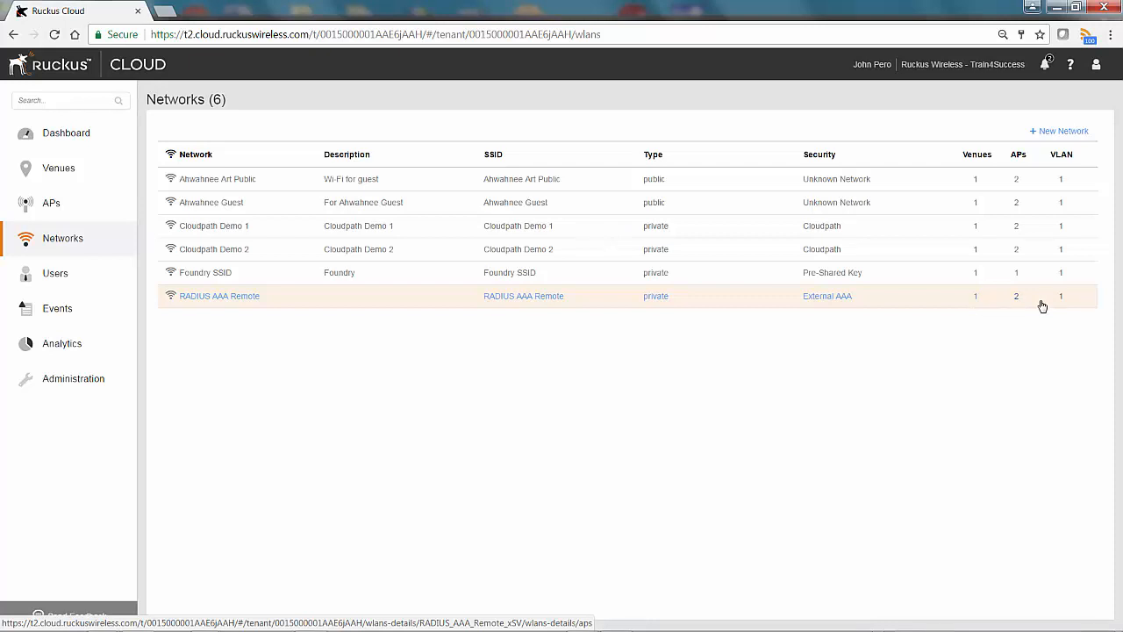
click(246, 298)
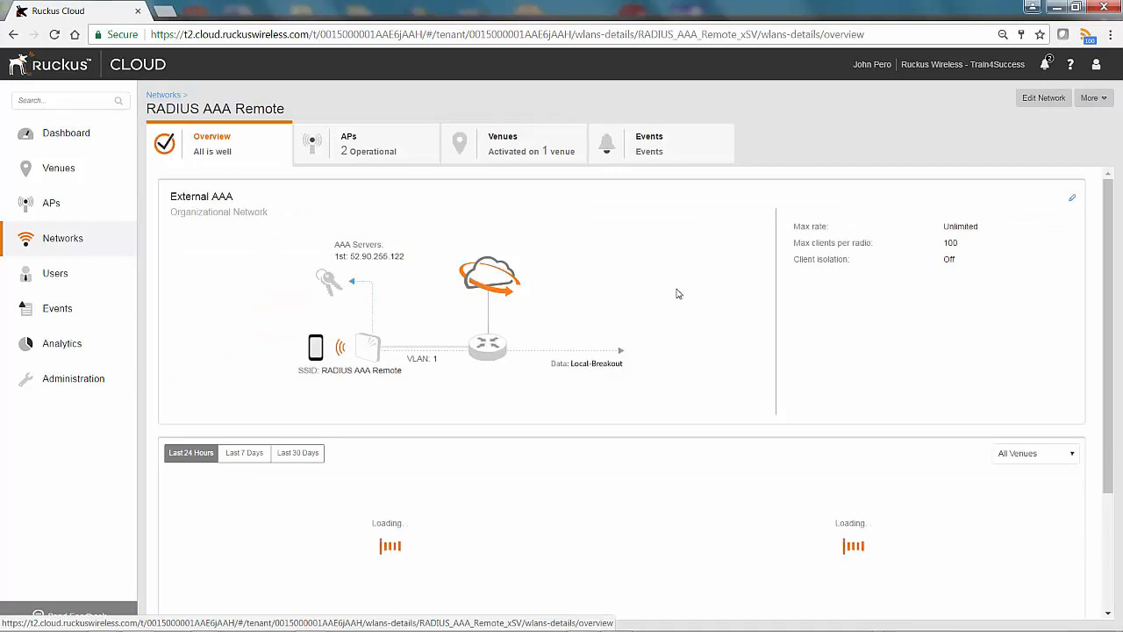
click(1042, 98)
Give the network the description 'Remote AAA' and save it.
click(389, 322)
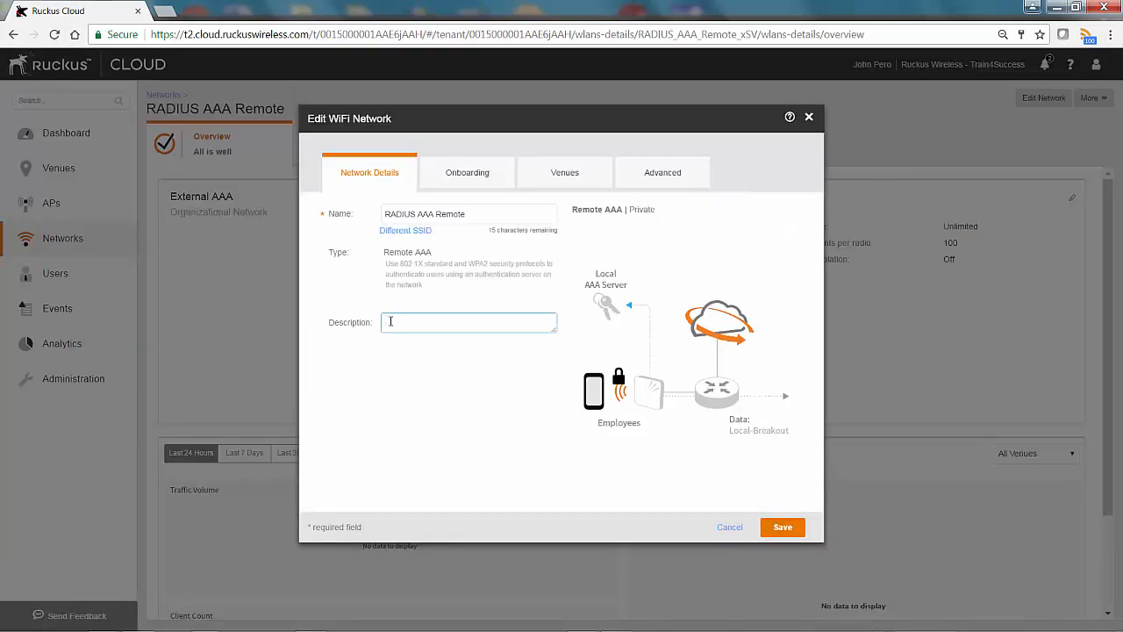
text(Remote AAA)
click(784, 530)
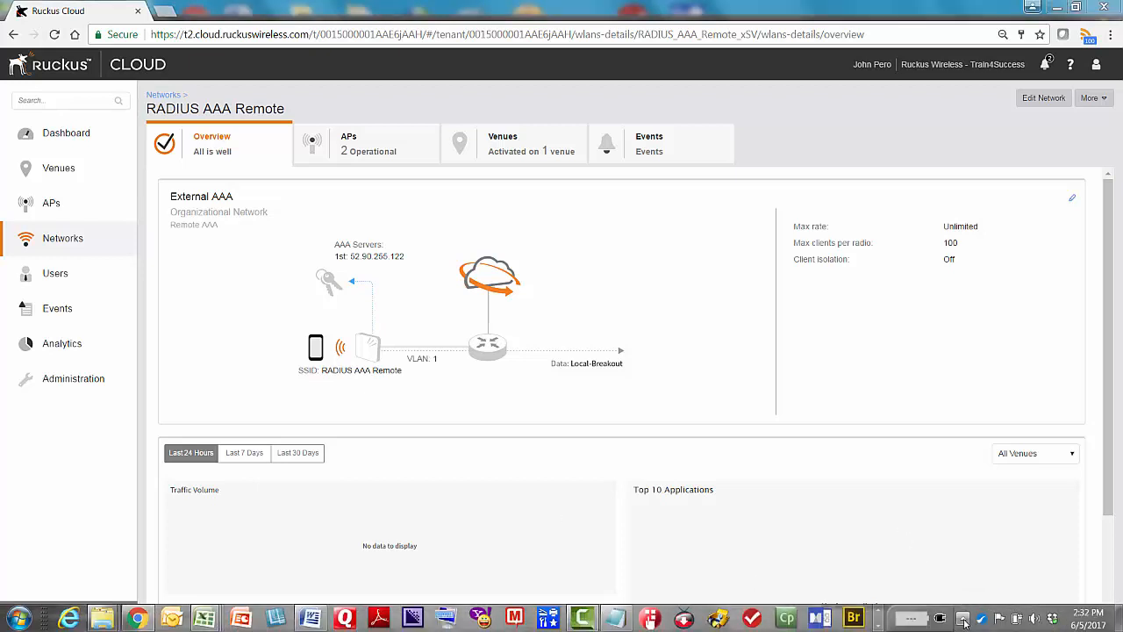
Select RADIUS AAA Remote in the Windows wireless networks list and connect to it.
click(962, 620)
click(986, 528)
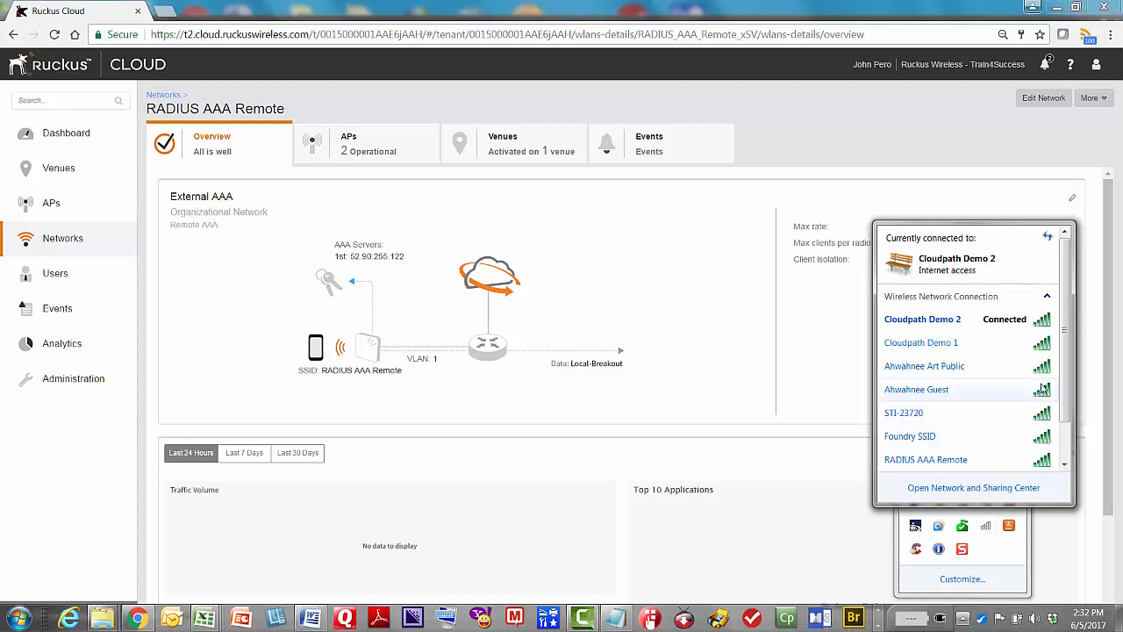
scroll(1062, 425, down, 2)
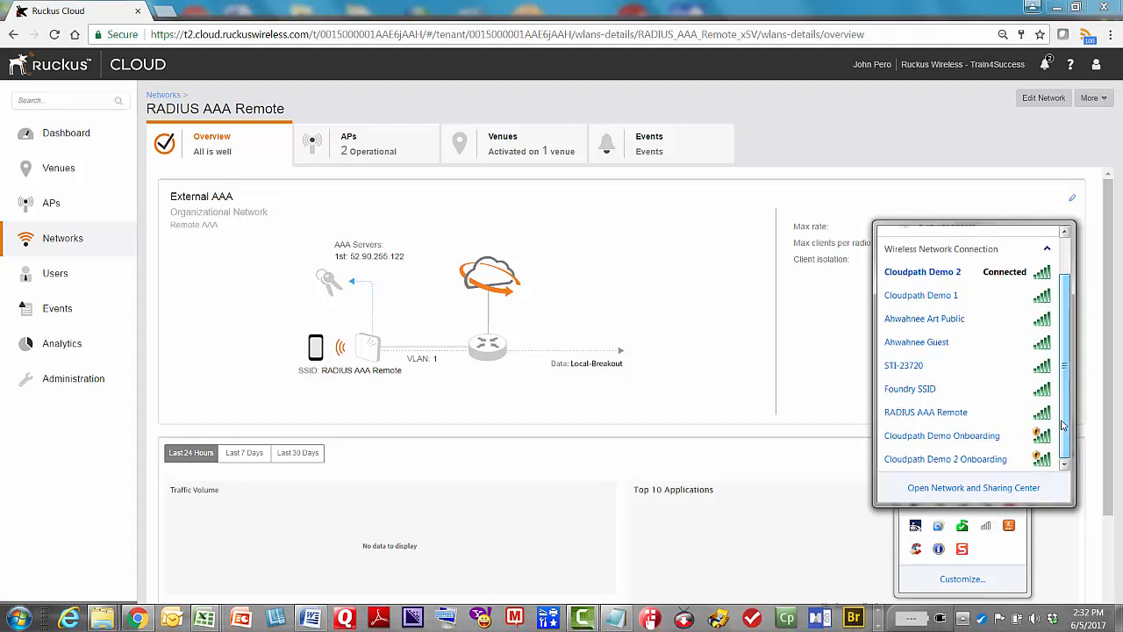
mouse_move(912, 420)
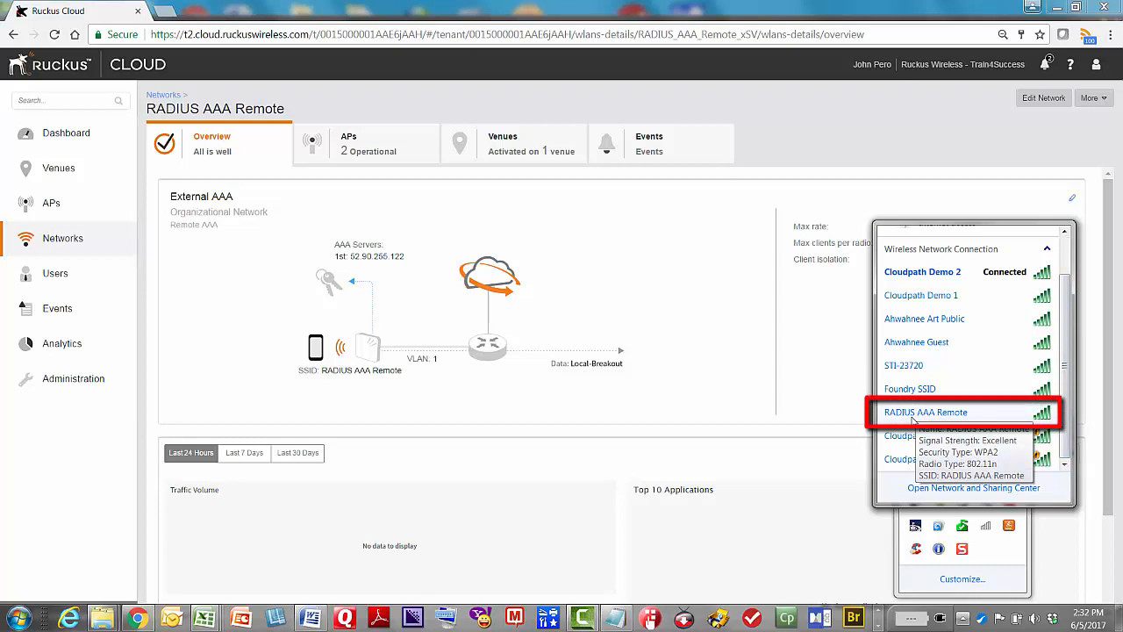
click(913, 420)
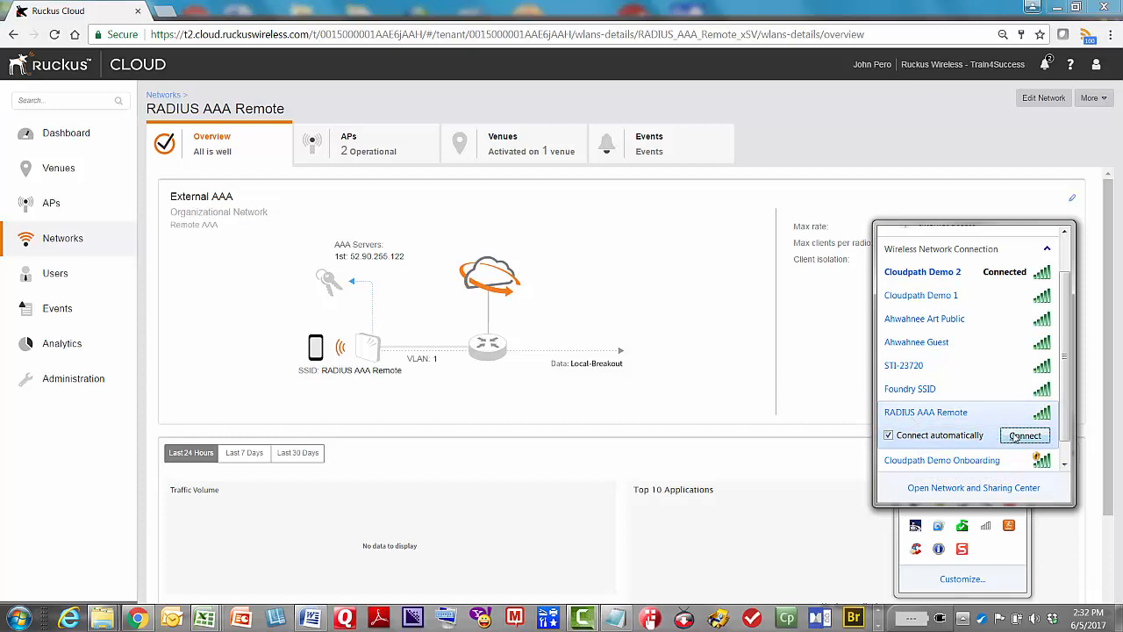
click(1014, 436)
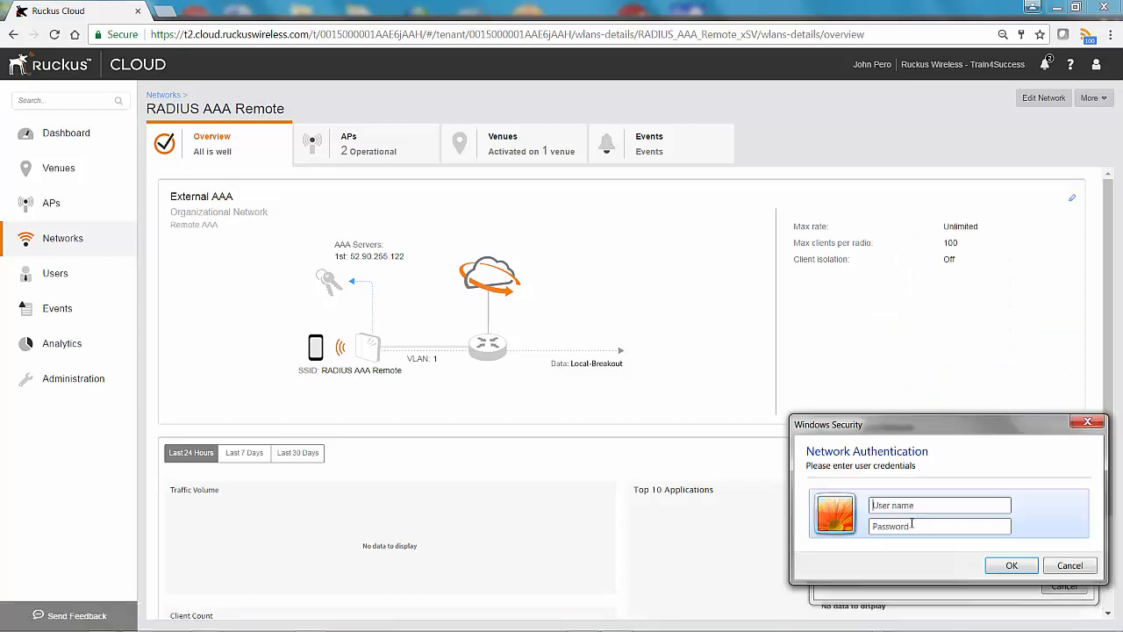
Enter the login user name and password and submit them to join.
click(886, 508)
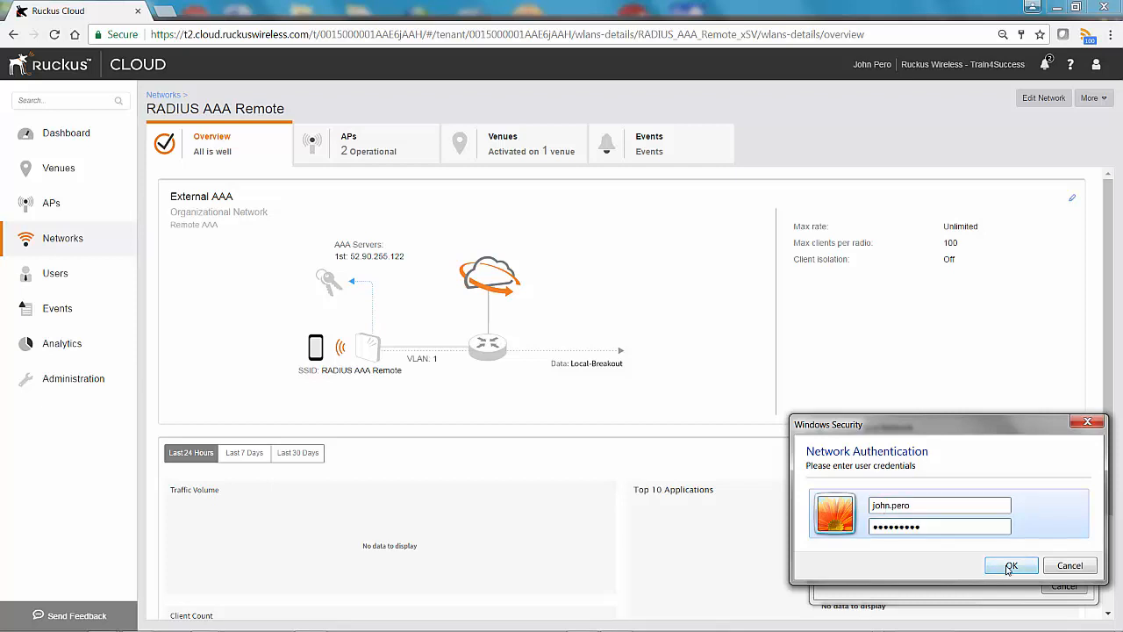
click(1009, 566)
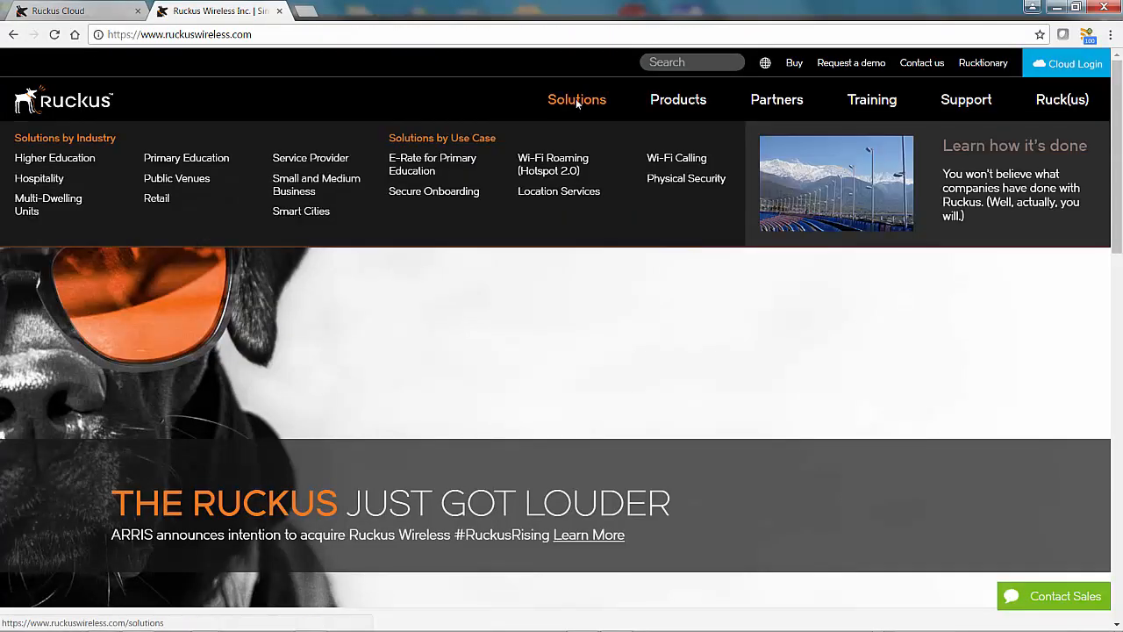
Browse the Ruckus website's Solutions and Hospitality pages, then return to the Ruckus Cloud dashboard.
click(577, 101)
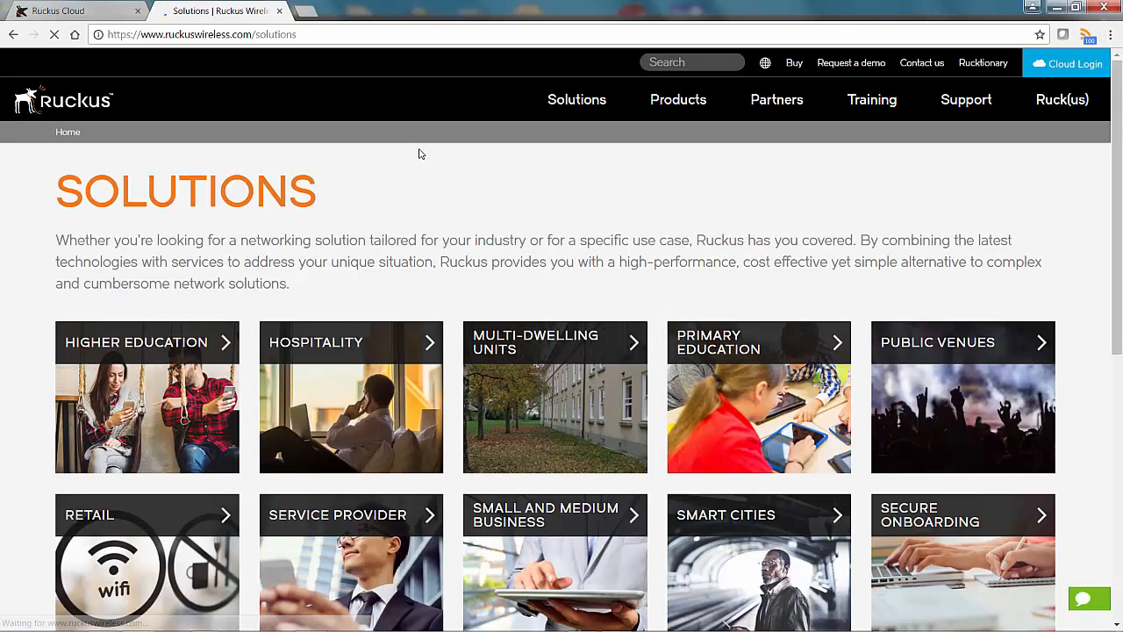
click(322, 340)
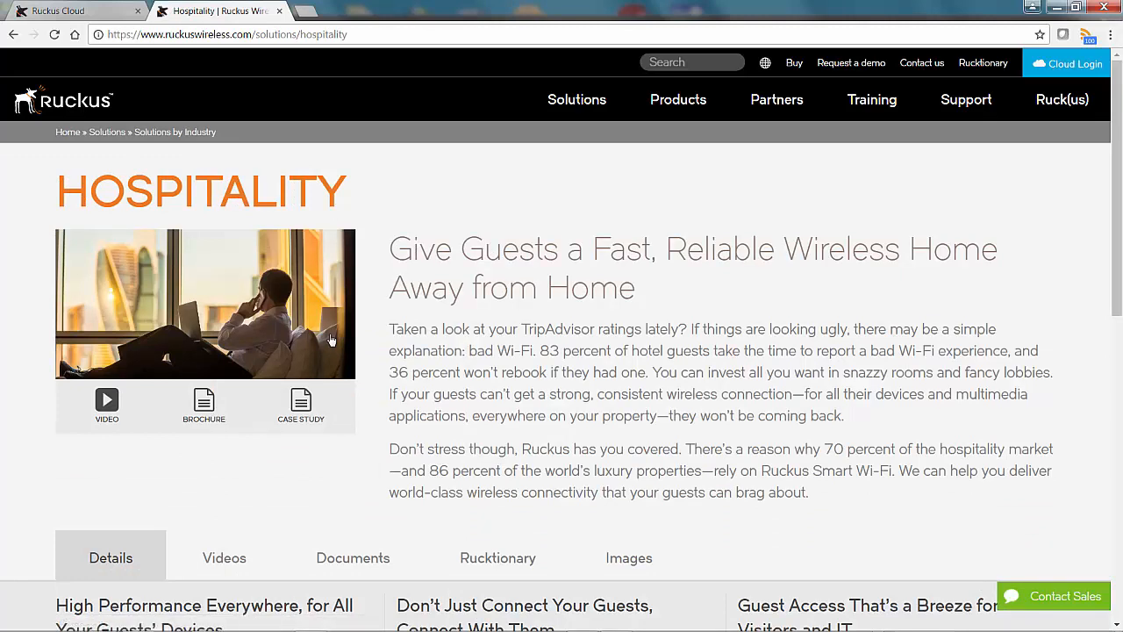
click(118, 13)
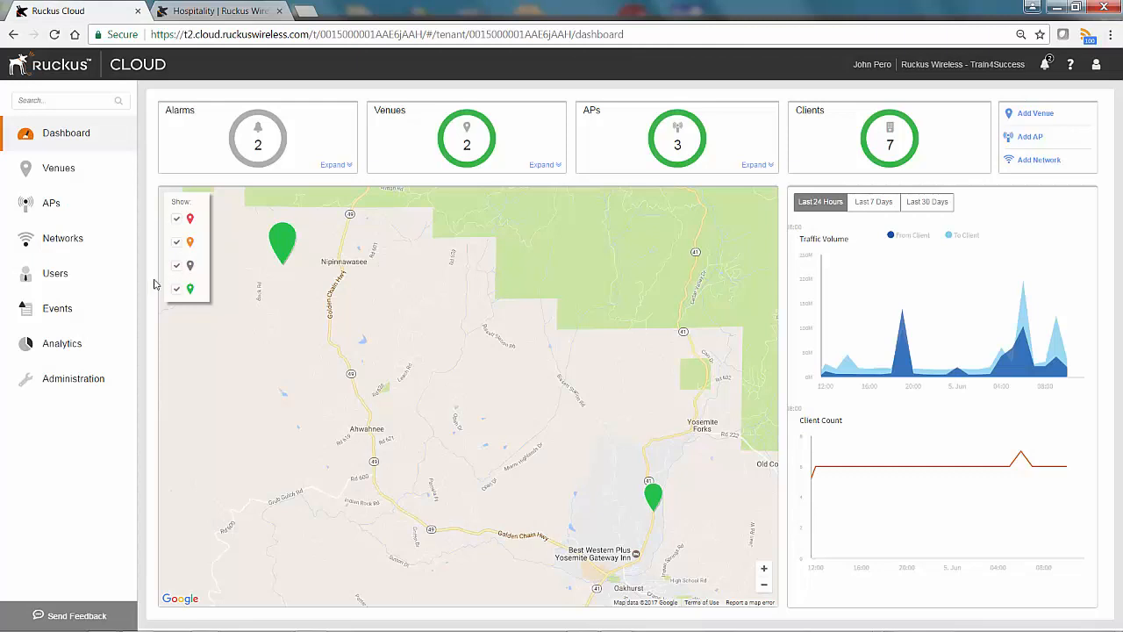
Check the RADIUS AAA Remote venue and AP counts in Networks, then open its overview.
click(44, 243)
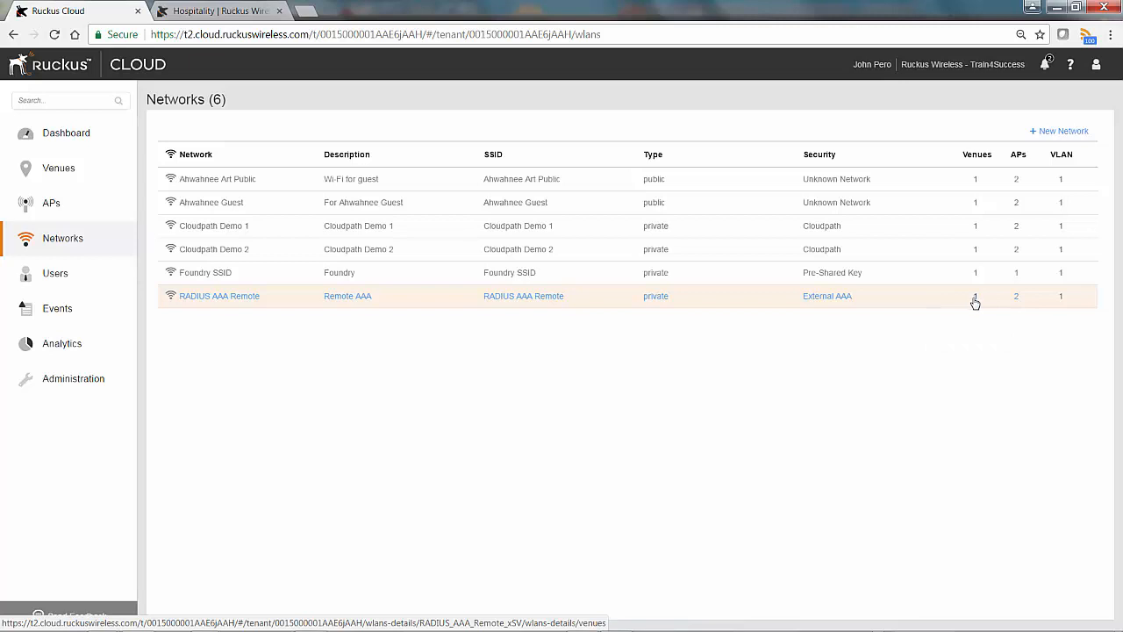
mouse_move(976, 300)
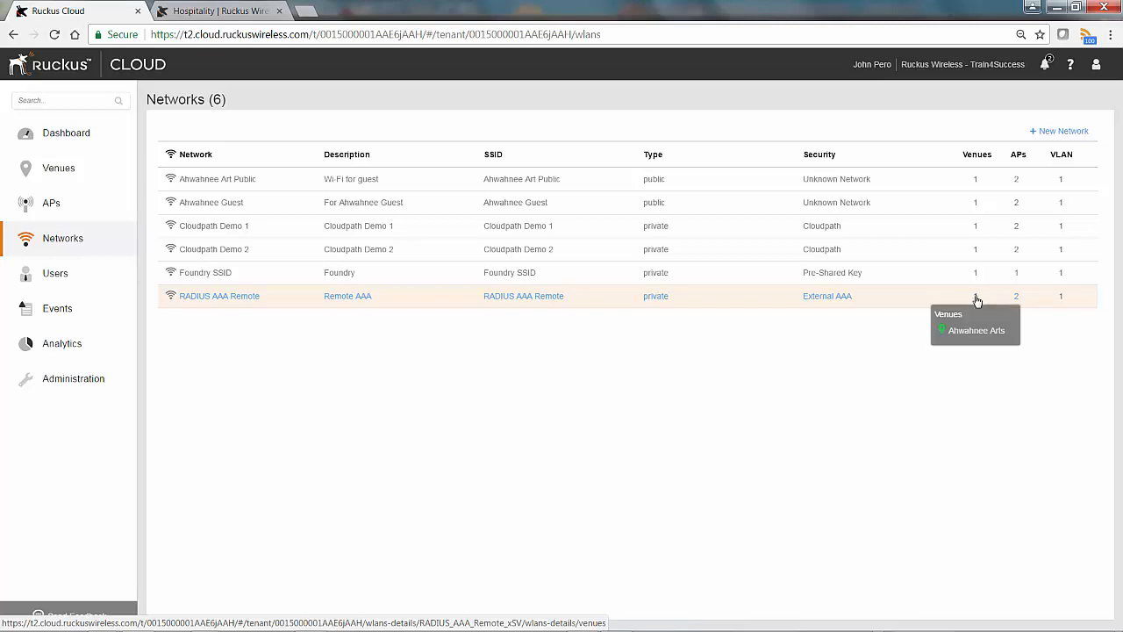
mouse_move(1016, 301)
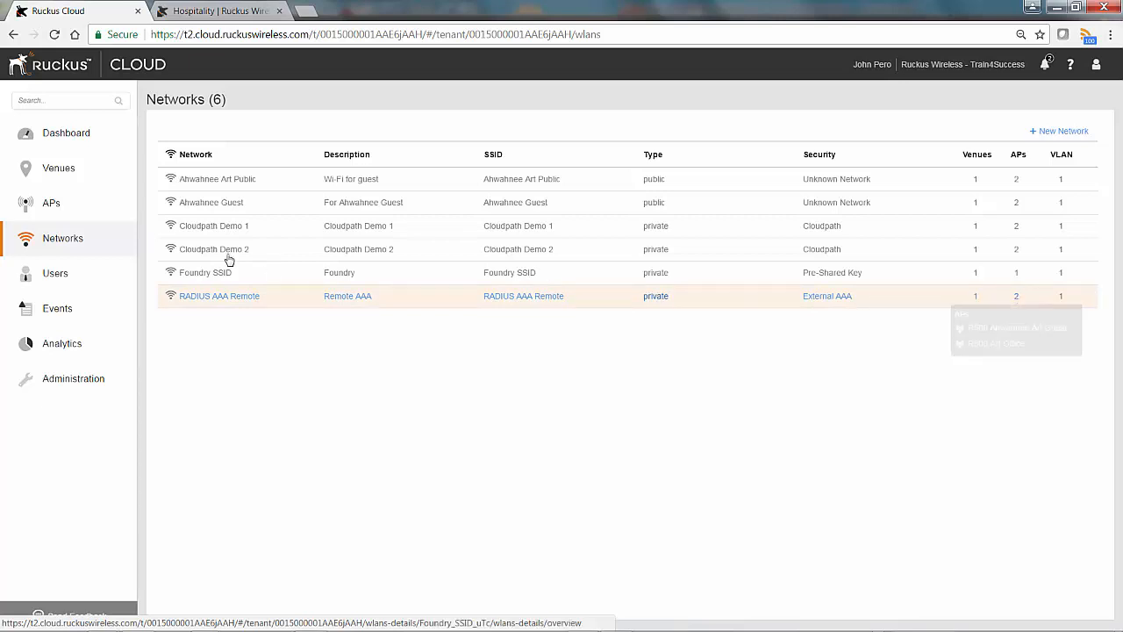
click(208, 297)
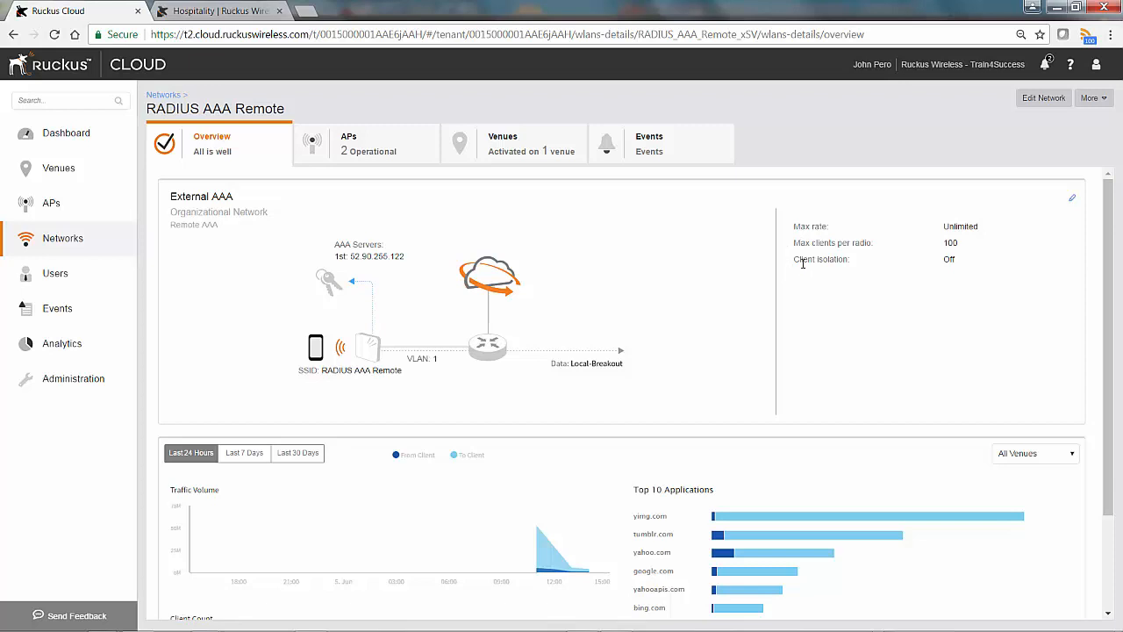
Read the overview charts: 55.0 MB traffic at 11:00 on 06/05/2017 and client count rising to 2.
scroll(698, 351, down, 2)
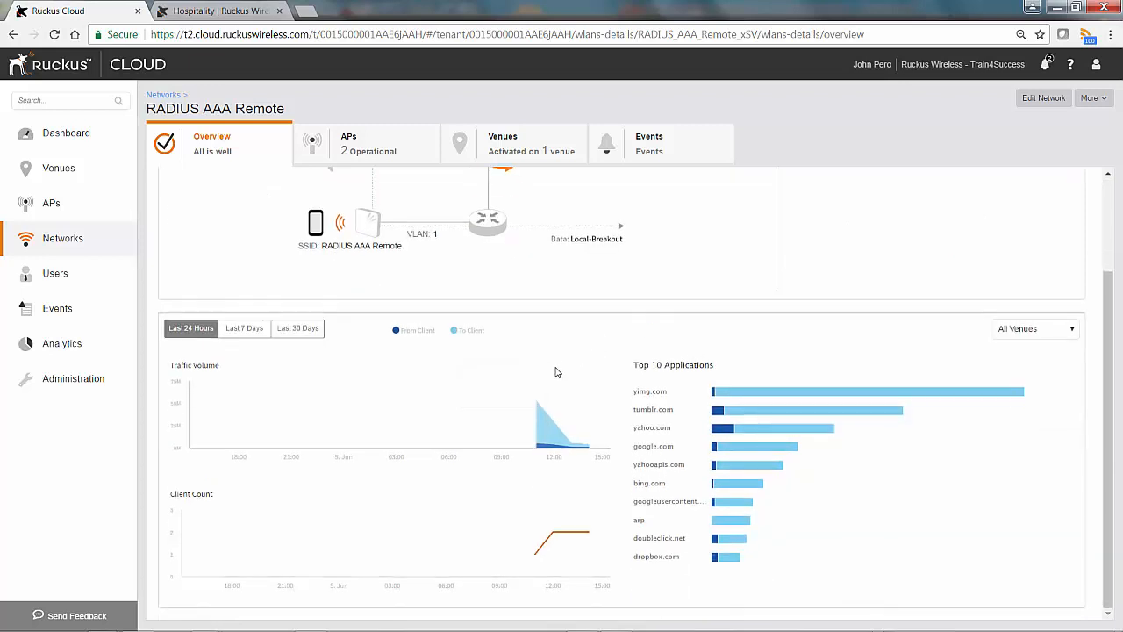
mouse_move(551, 394)
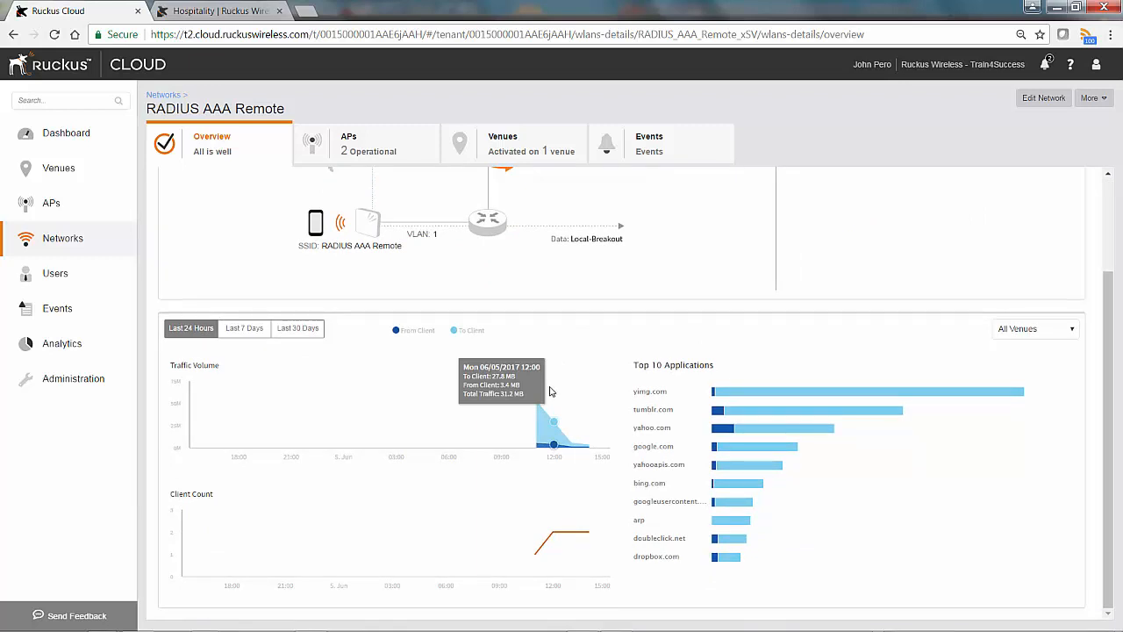
mouse_move(524, 421)
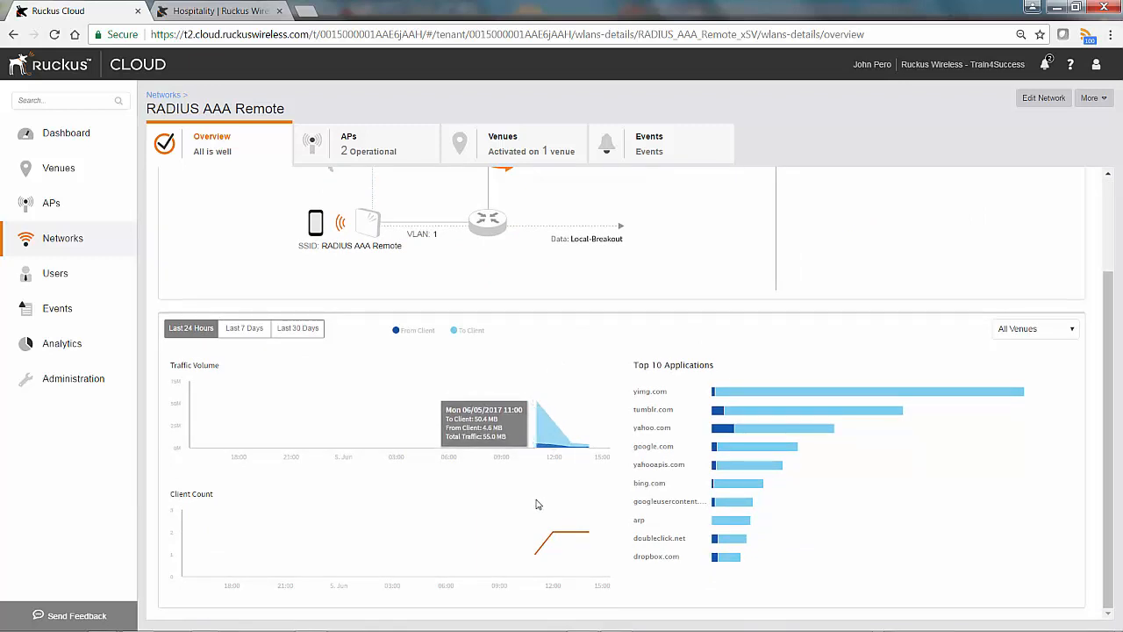
mouse_move(524, 549)
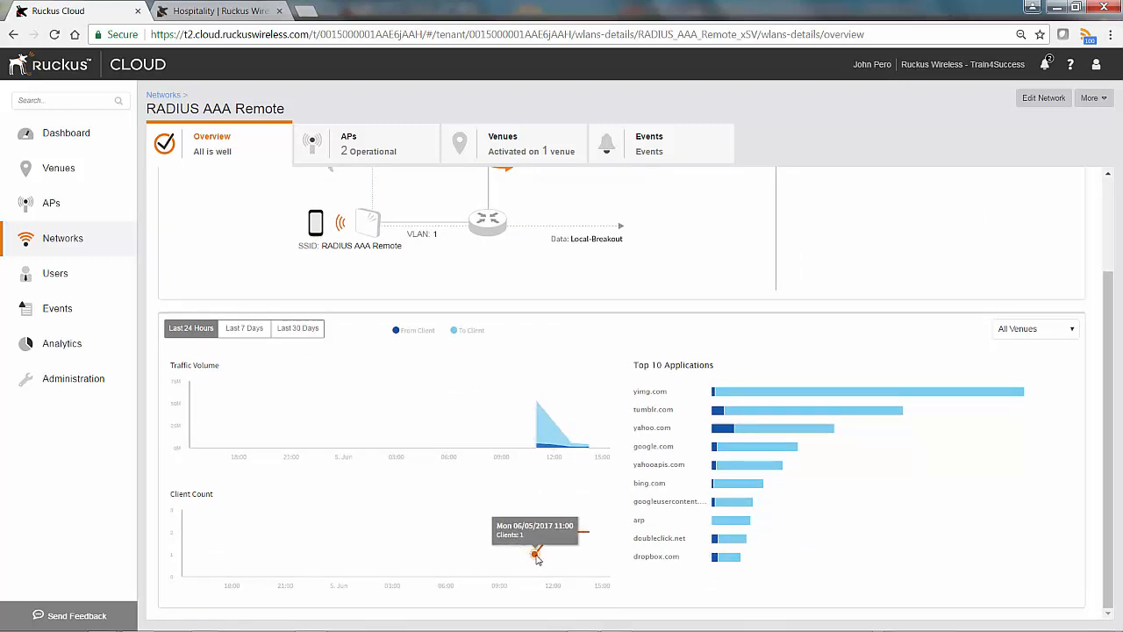